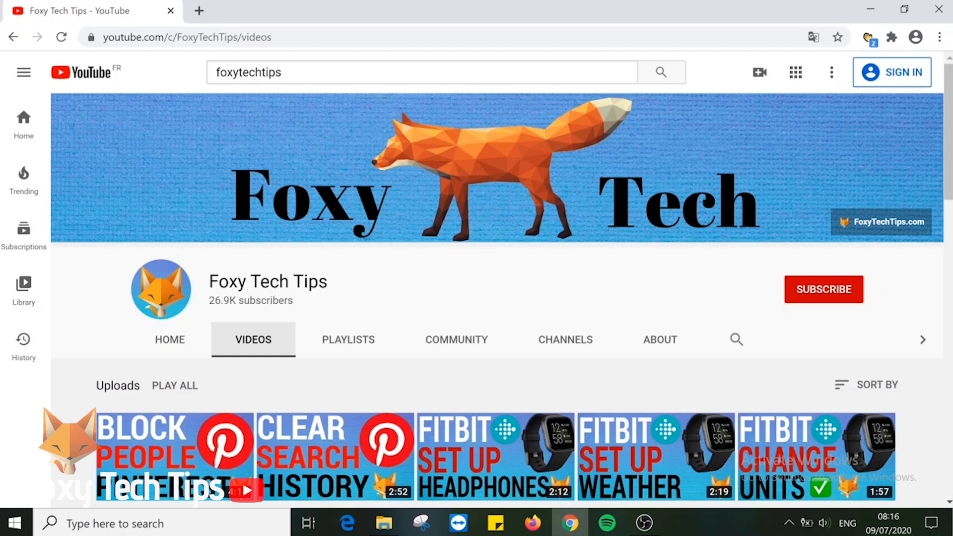
Go to pinterest.com, your profile's boards, and into the Cute Animals board.
key("ctrl+l")
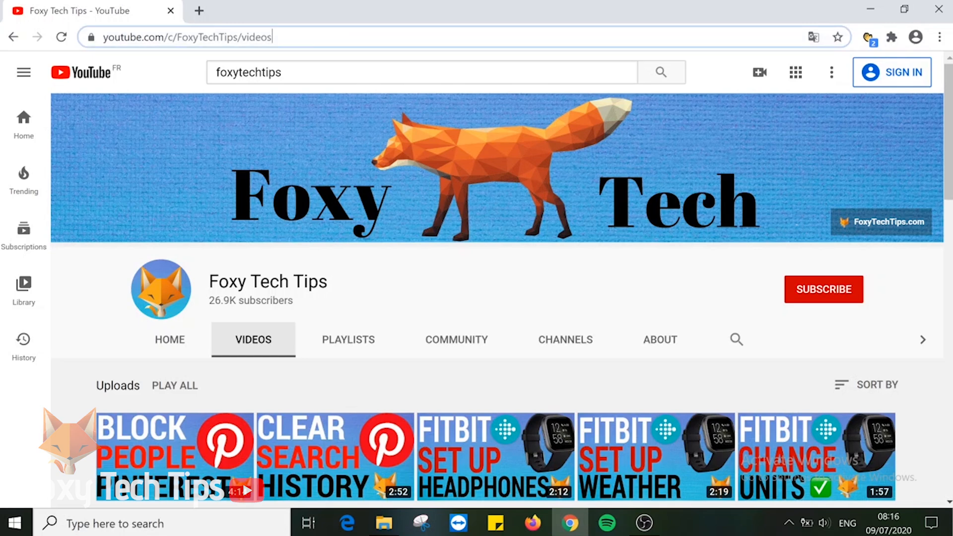
type("pinterest.com")
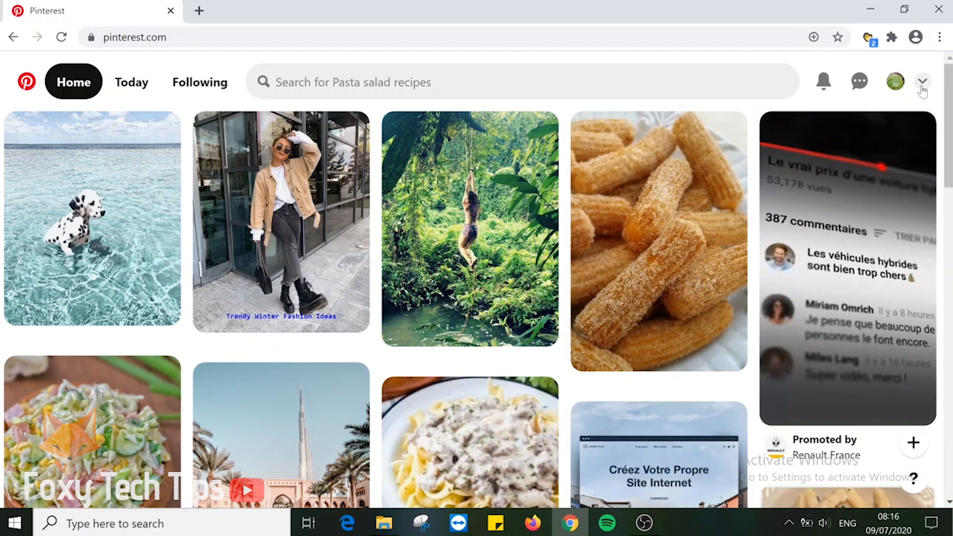
left_click(899, 85)
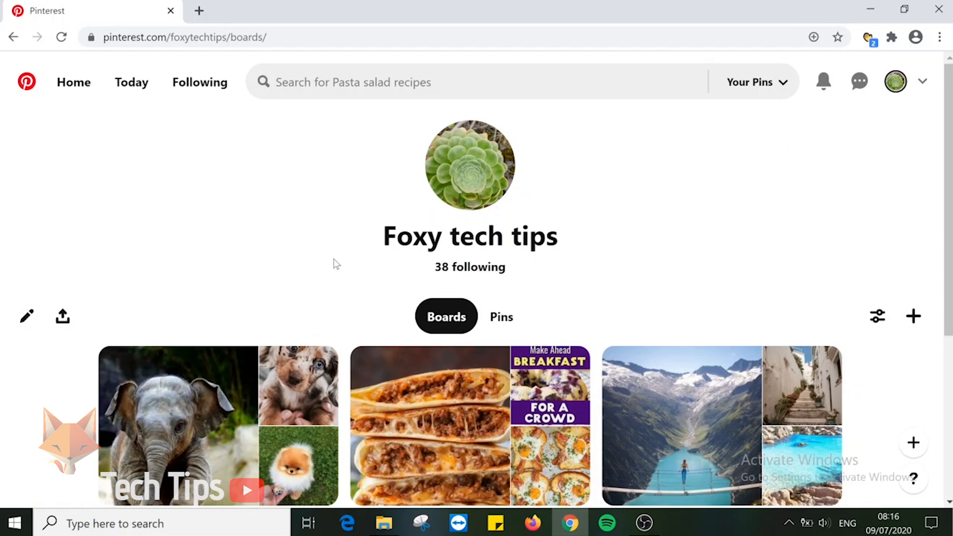
left_click(226, 420)
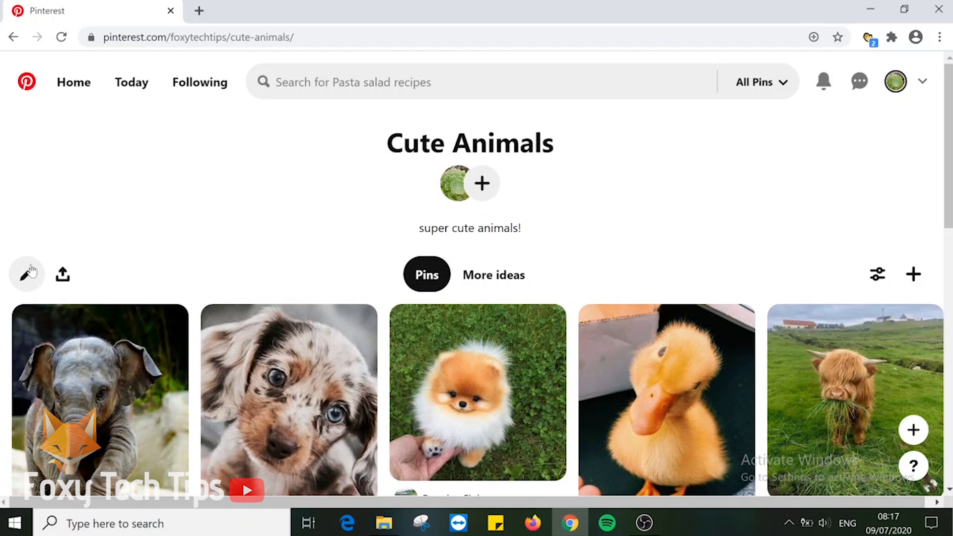
Edit the board, switch on 'Keep this board secret' and save with Done.
left_click(28, 276)
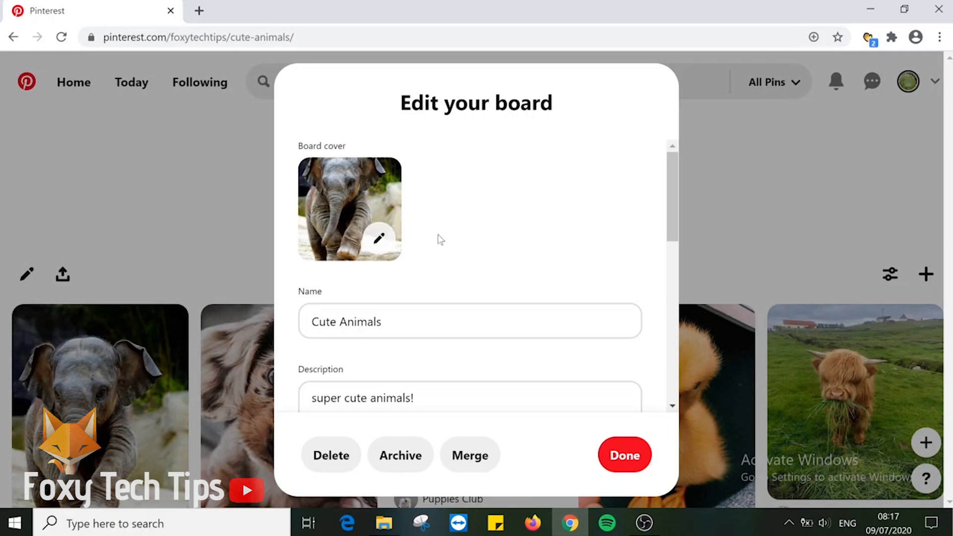
scroll(502, 253, "down", 2)
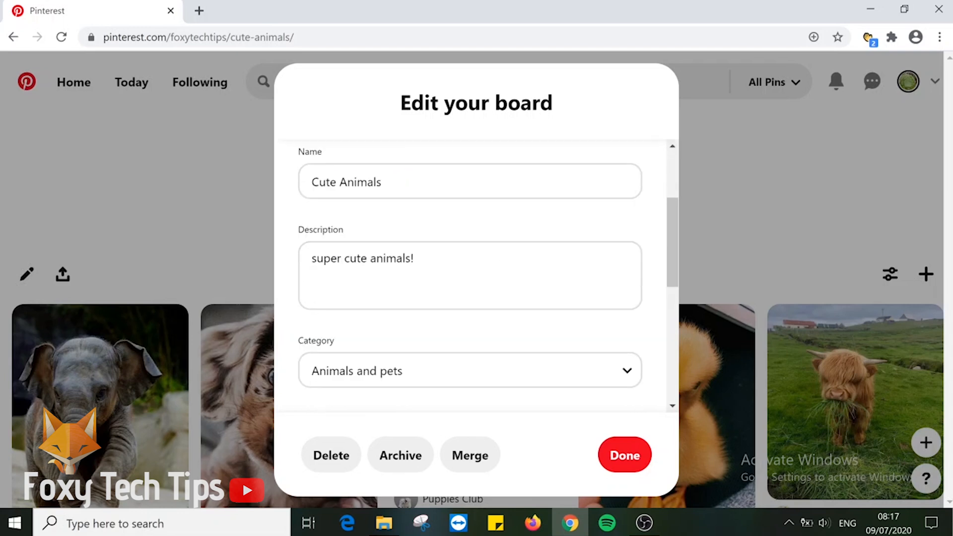
scroll(495, 257, "down", 2)
scroll(495, 258, "down", 2)
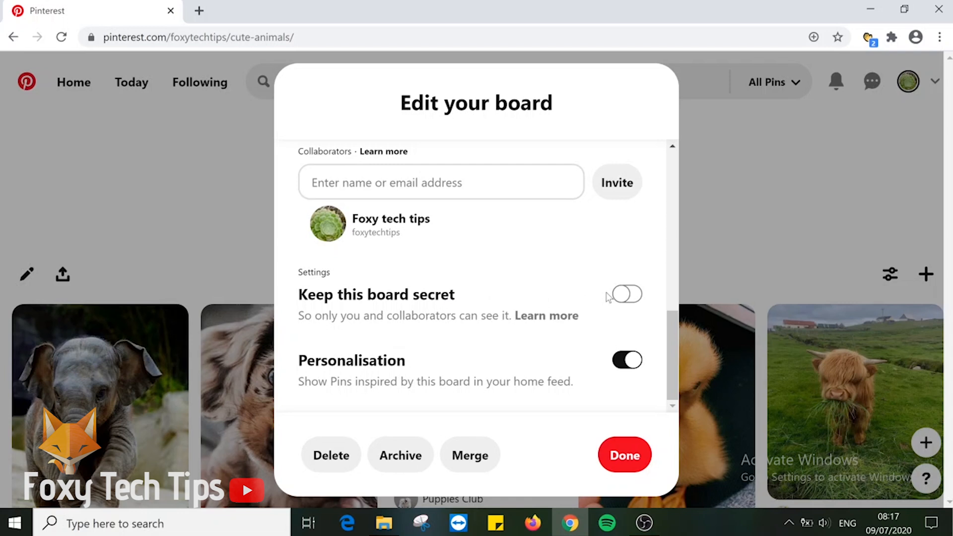
left_click(621, 299)
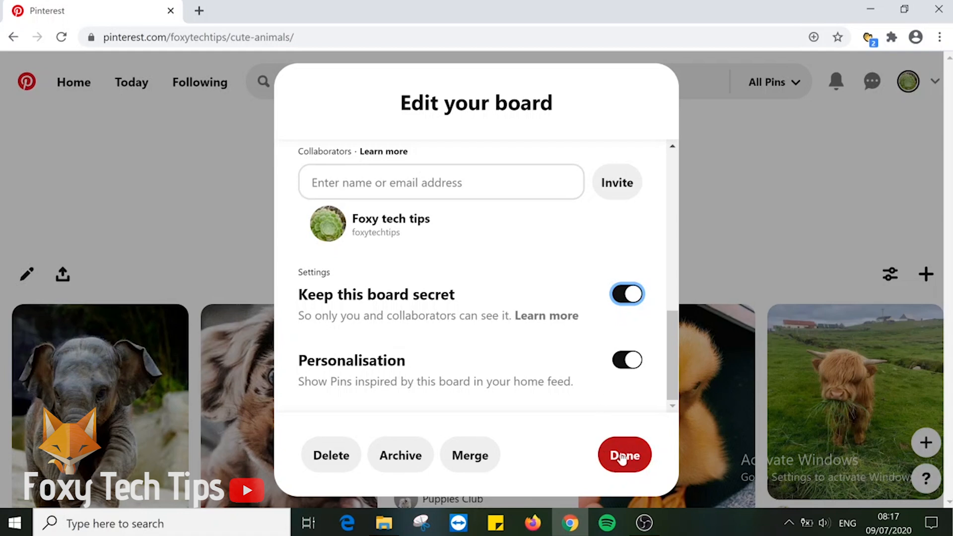
left_click(624, 458)
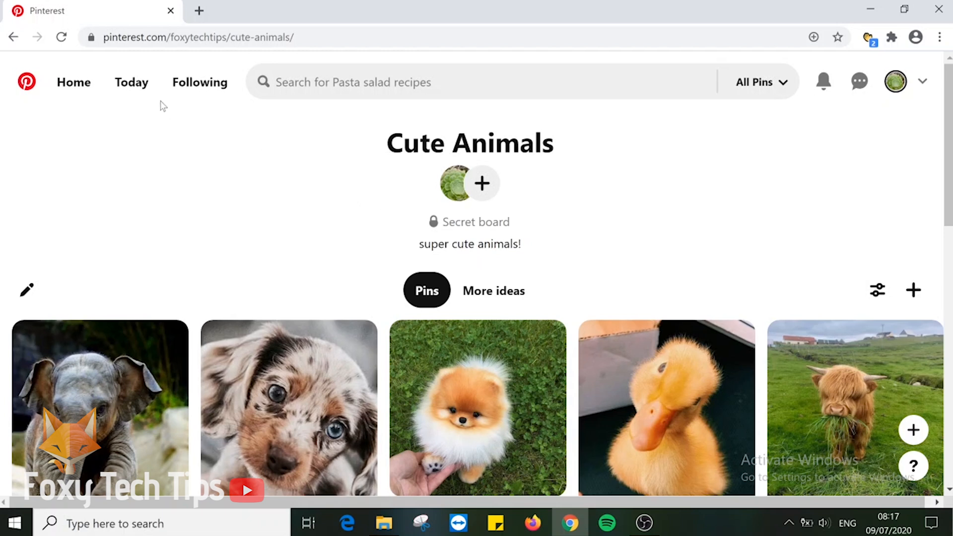
Return to the boards list showing the padlock, then launch the Pinterest mobile app.
left_click(12, 39)
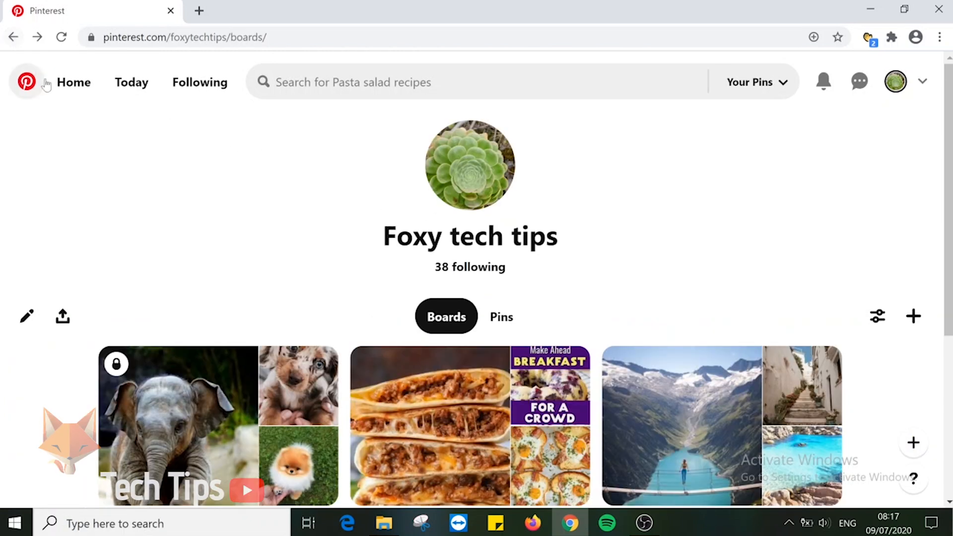
scroll(123, 194, "down", 1)
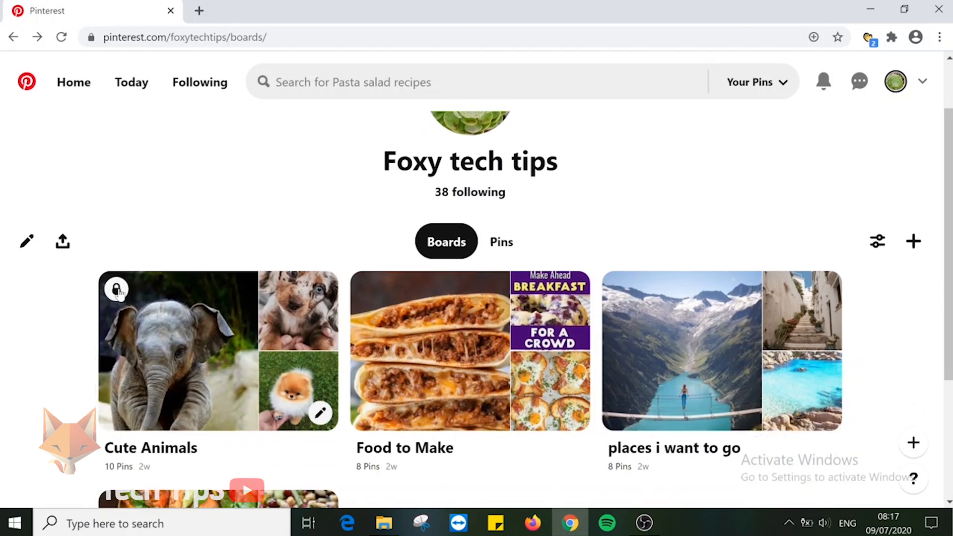
mouse_move(218, 425)
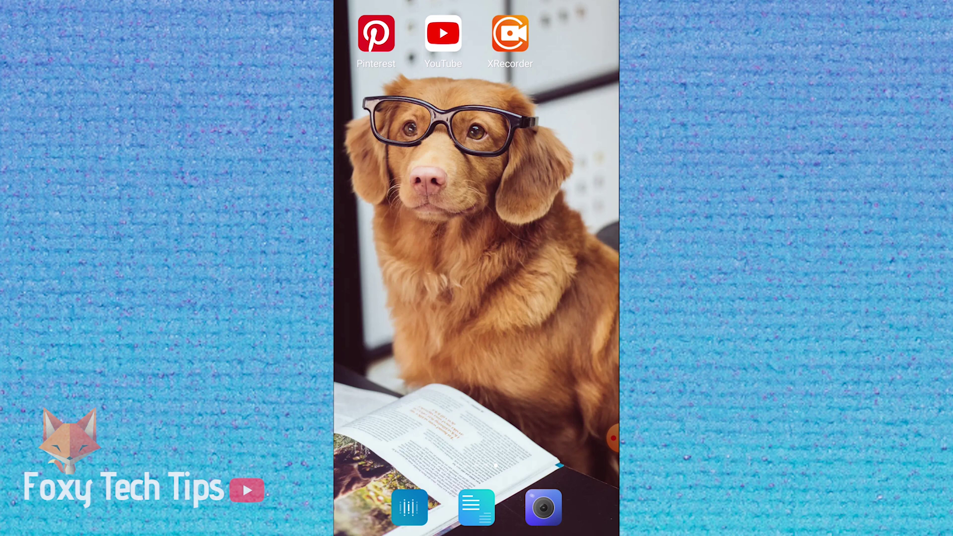
left_click(376, 33)
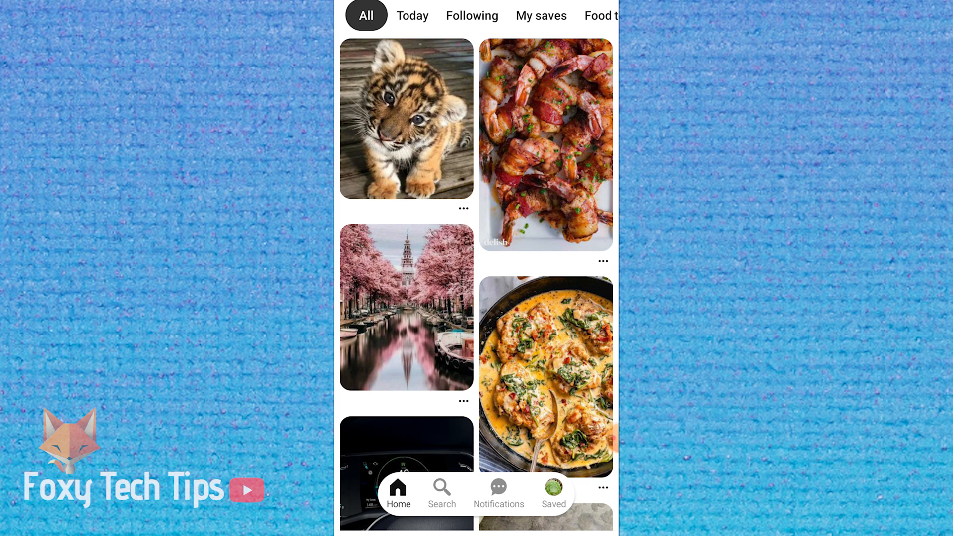
From Saved, edit Cute Animals, switch on 'Keep board secret' and tap Done.
left_click(553, 493)
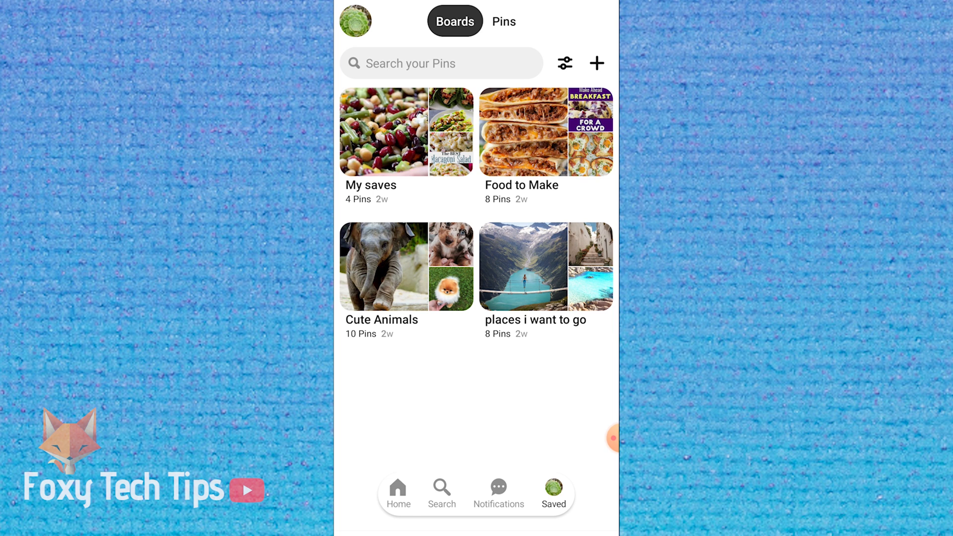
left_click_drag(410, 272, 485, 265)
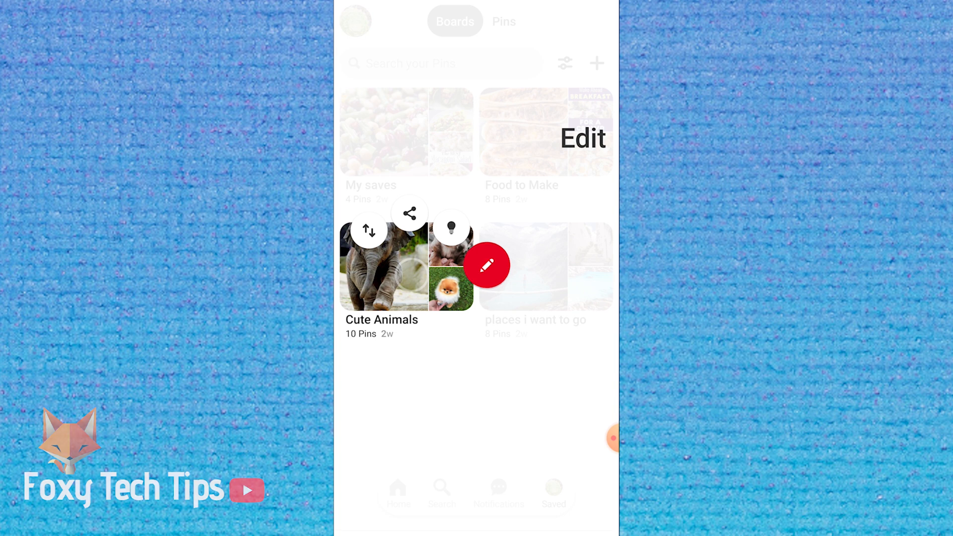
left_click(486, 265)
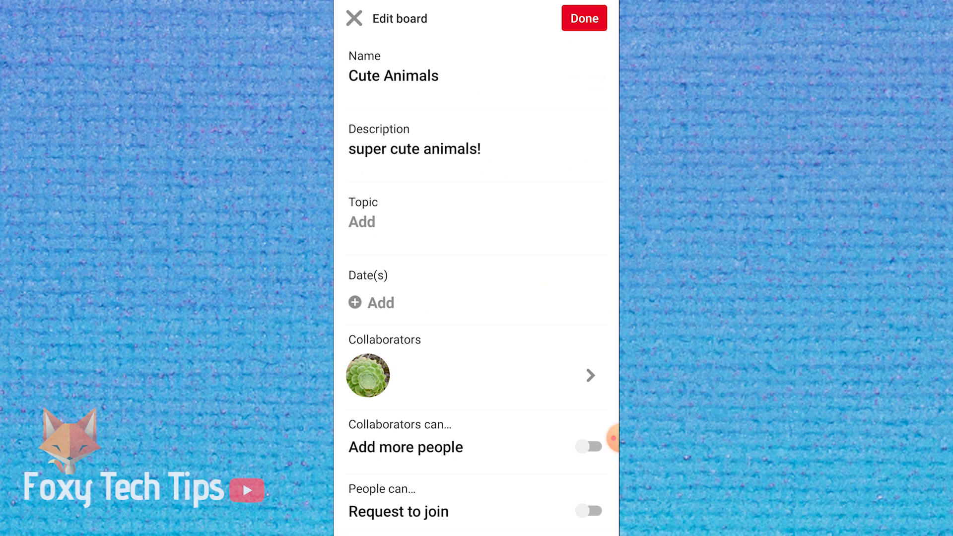
scroll(477, 283, "down", 10)
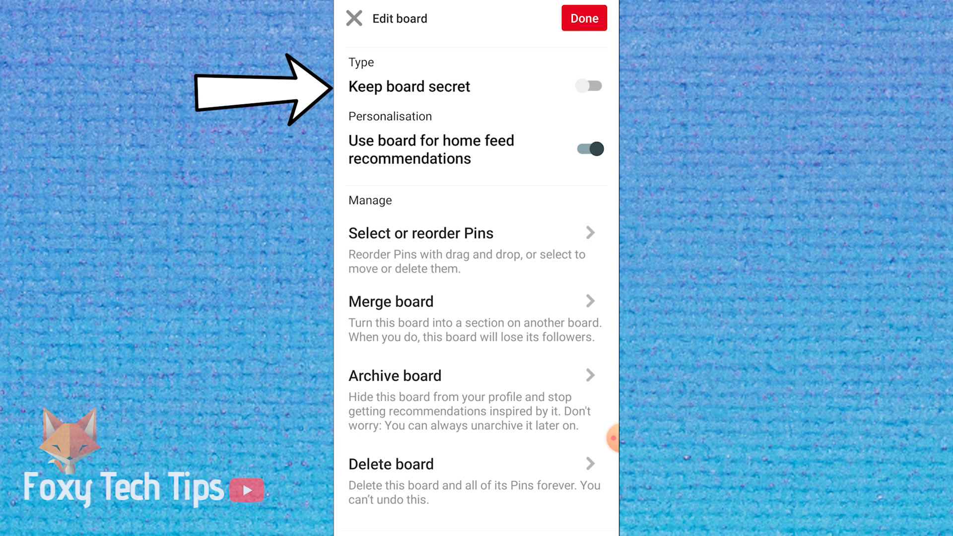
left_click(589, 87)
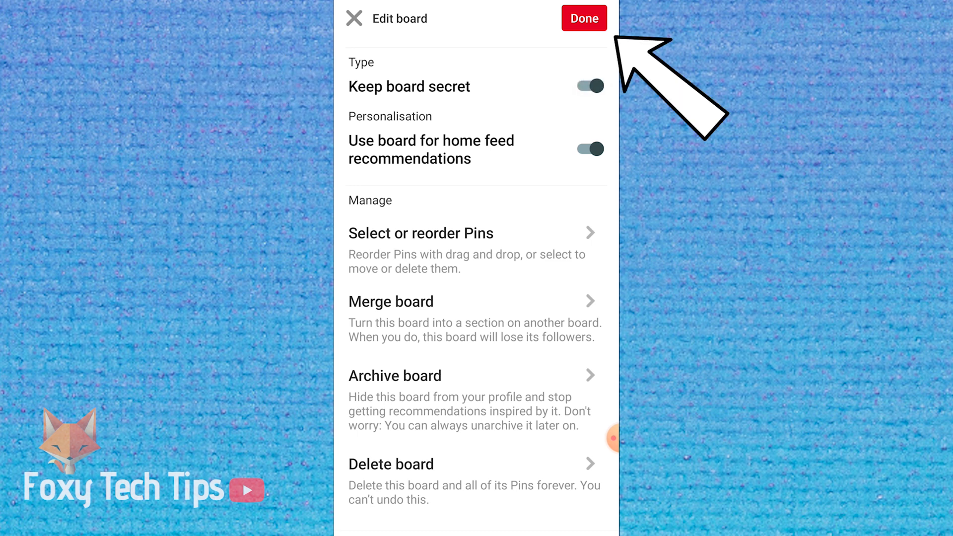
left_click(585, 18)
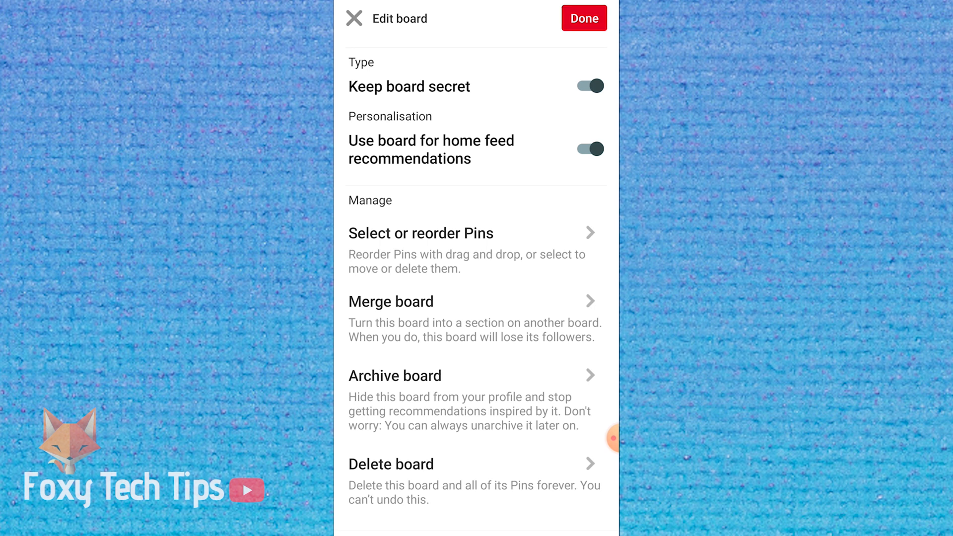